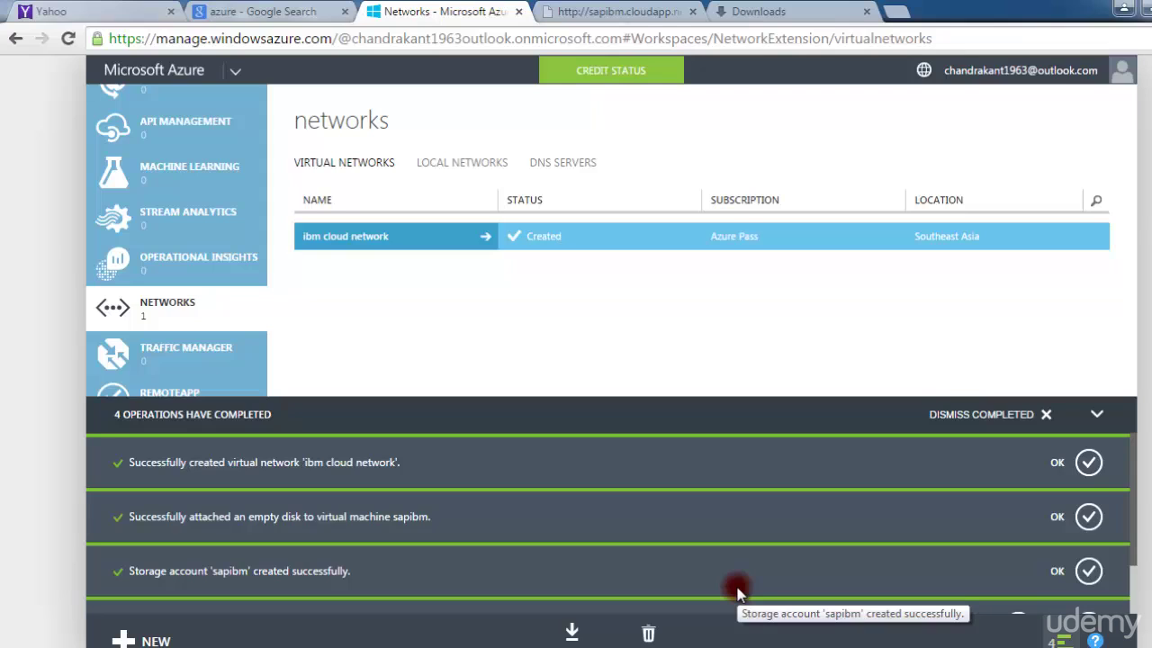
Dismiss the virtual network creation notification, and review the local networks and DNS servers lists before returning to the virtual networks list
click(1055, 470)
click(461, 162)
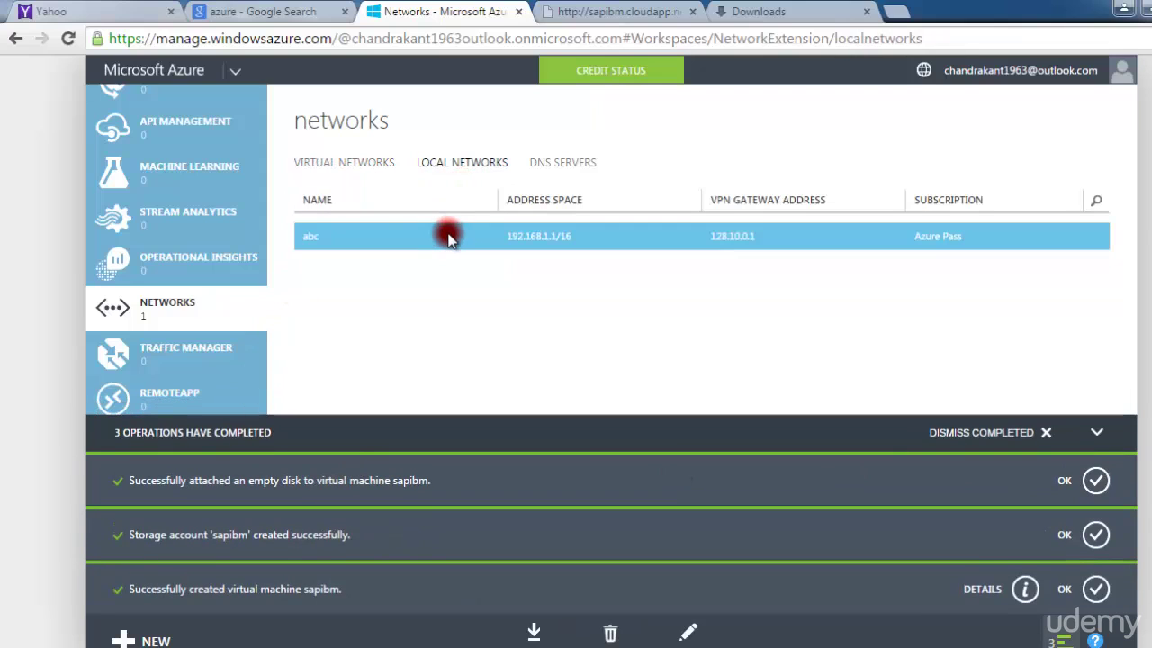
click(540, 168)
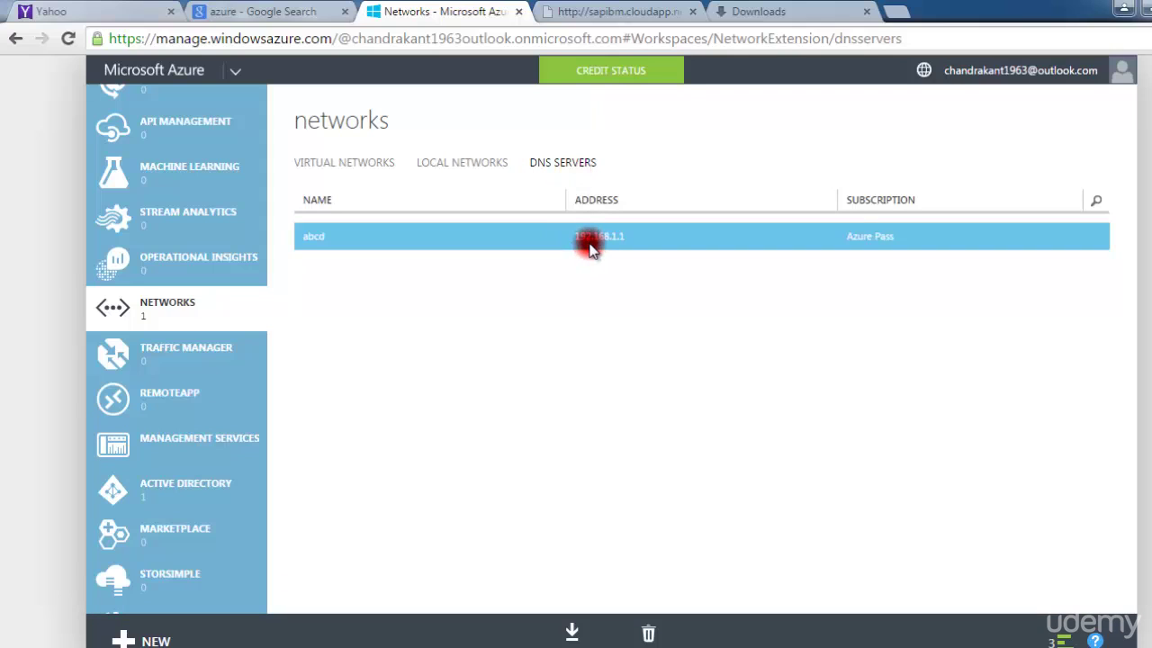
click(463, 162)
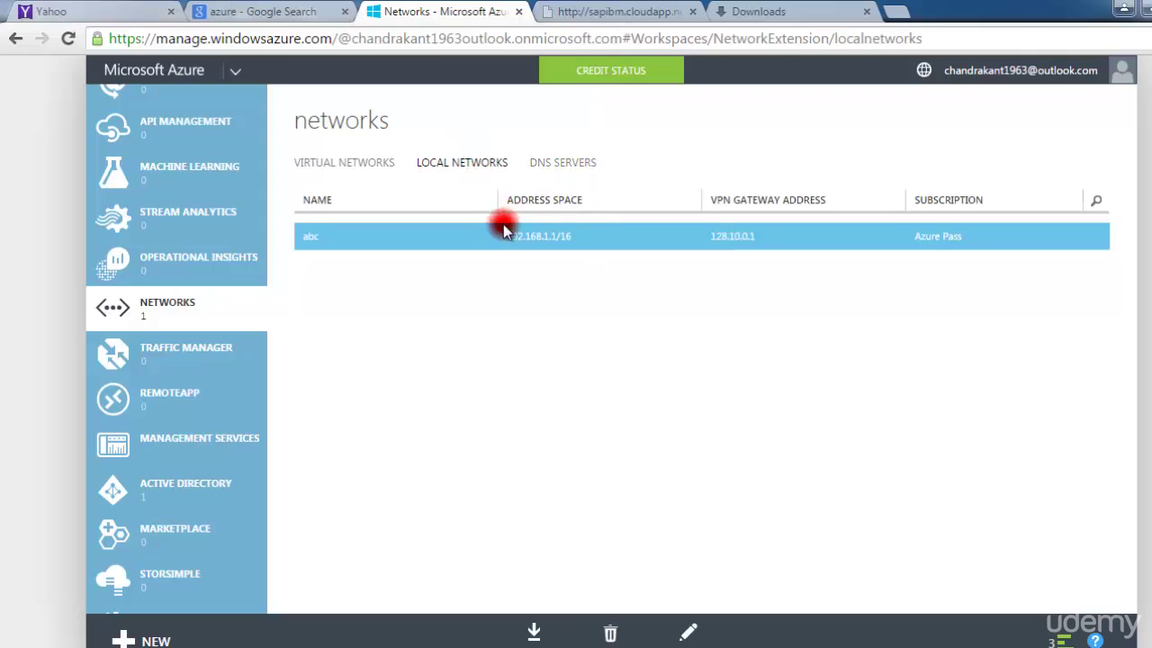
click(580, 163)
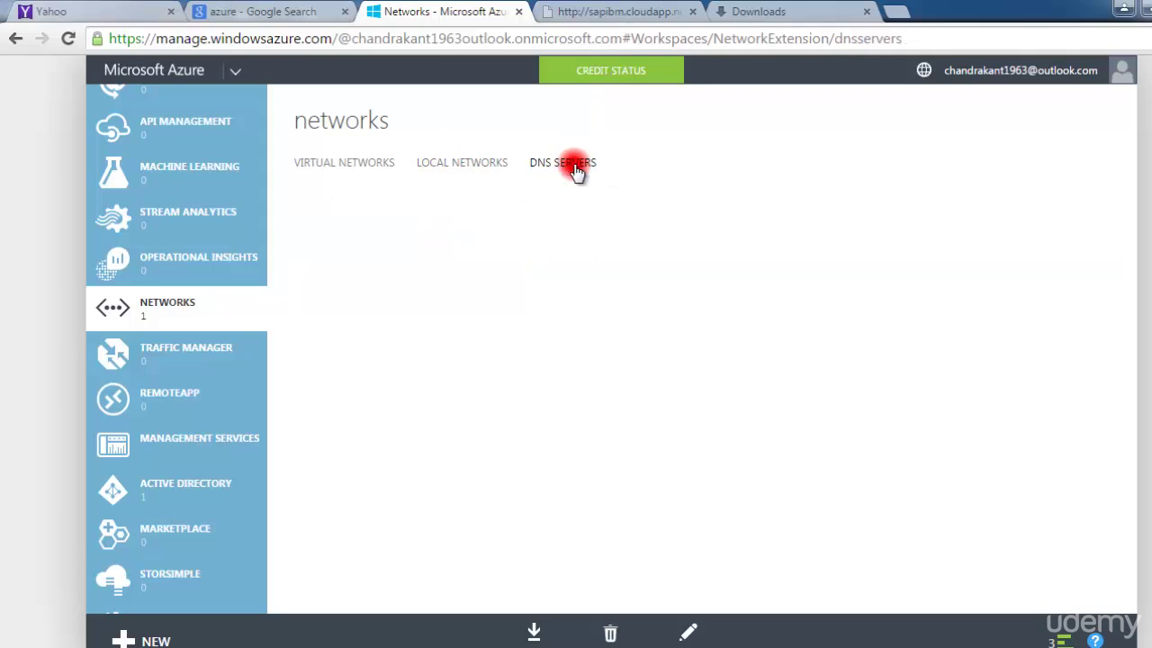
click(444, 162)
click(354, 171)
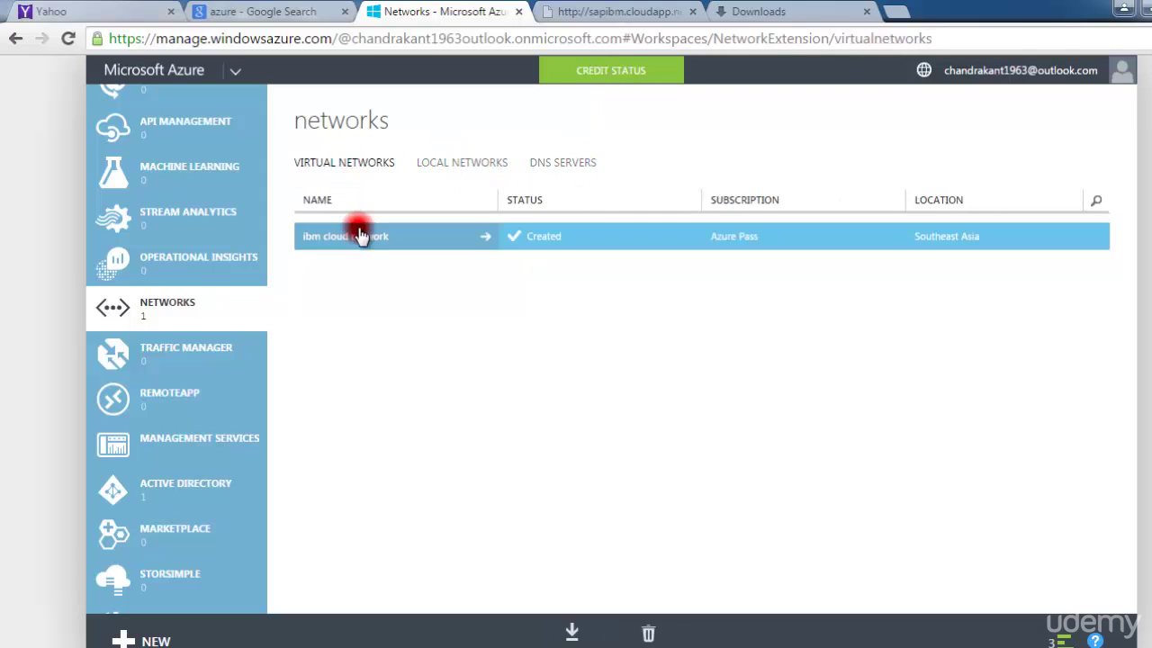
Open the ibm cloud network and examine its configured DNS servers, site-to-site connectivity, address spaces and subnets
click(413, 243)
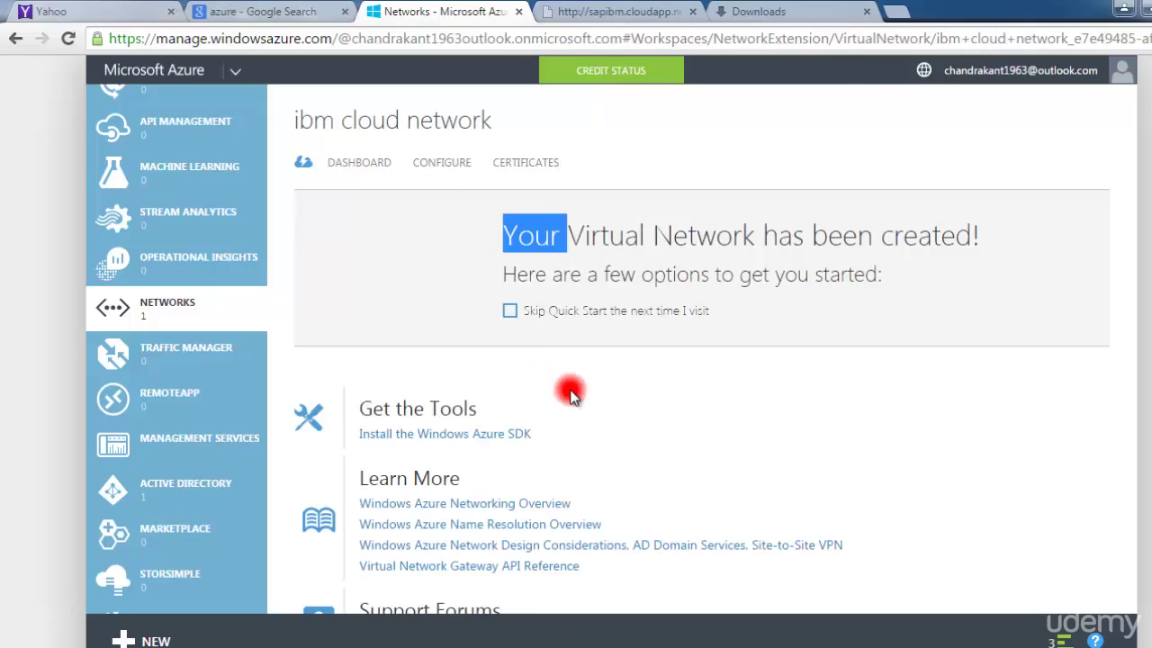
click(449, 165)
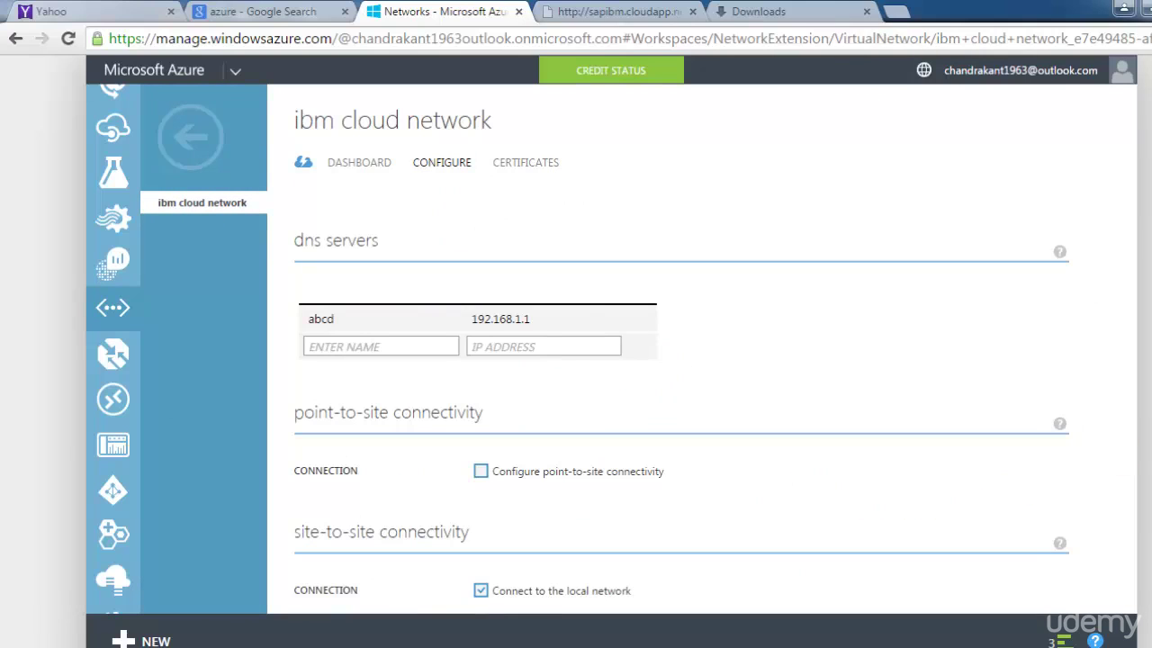
scroll(681, 360, down, 4)
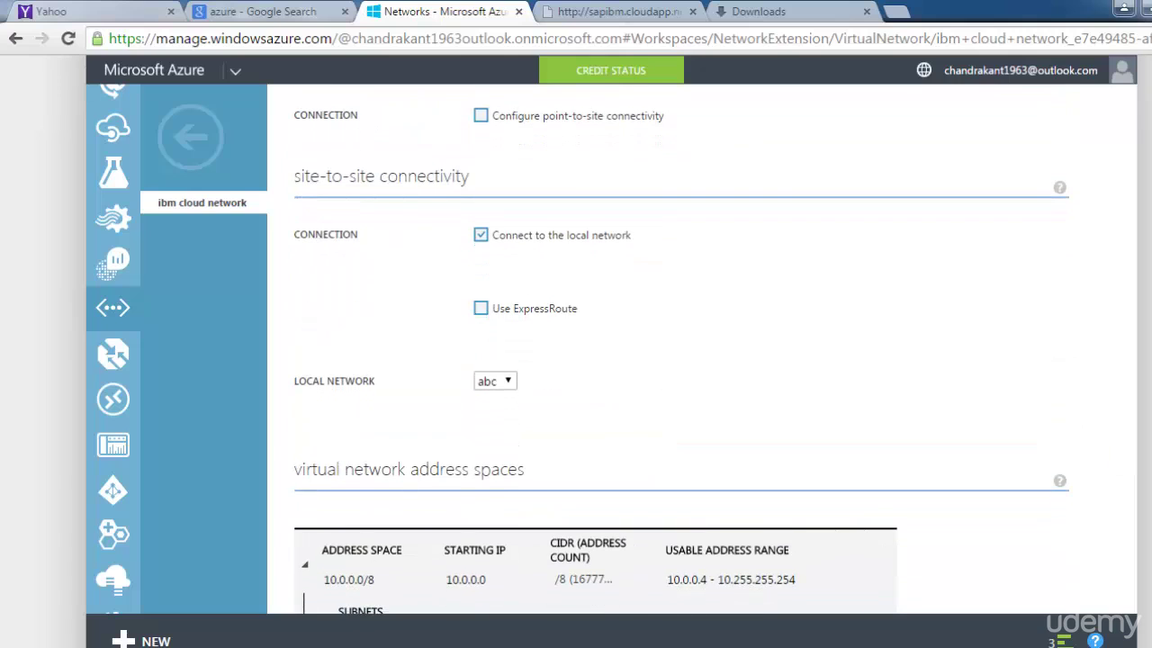
click(513, 570)
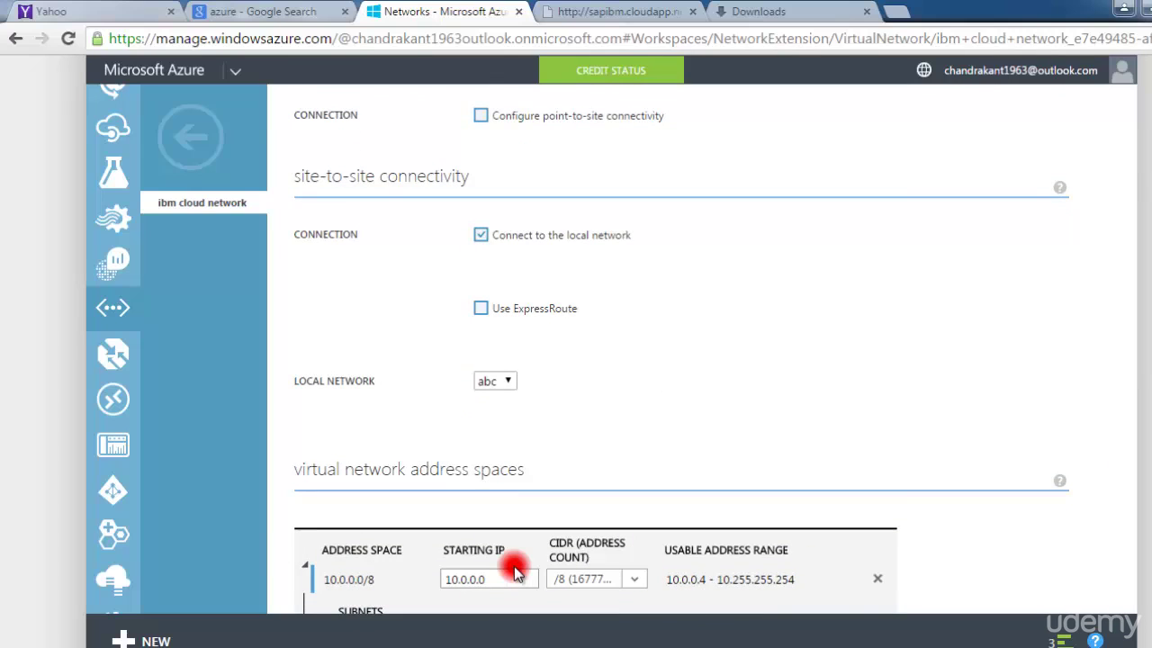
click(896, 490)
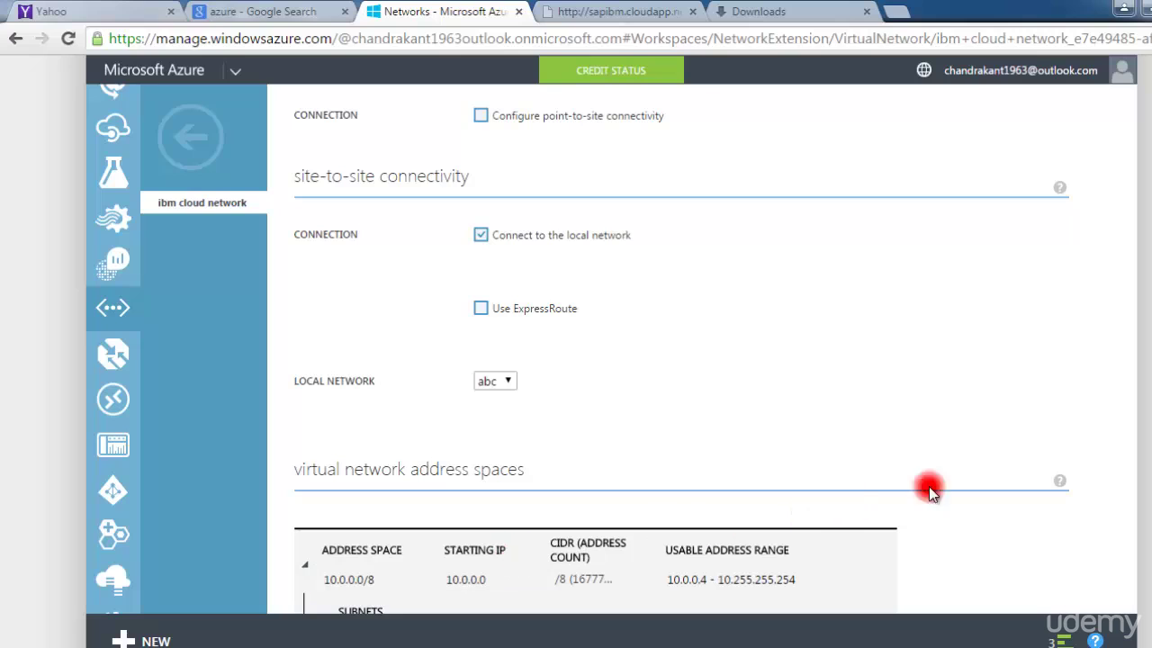
scroll(896, 490, down, 1)
scroll(864, 558, down, 2)
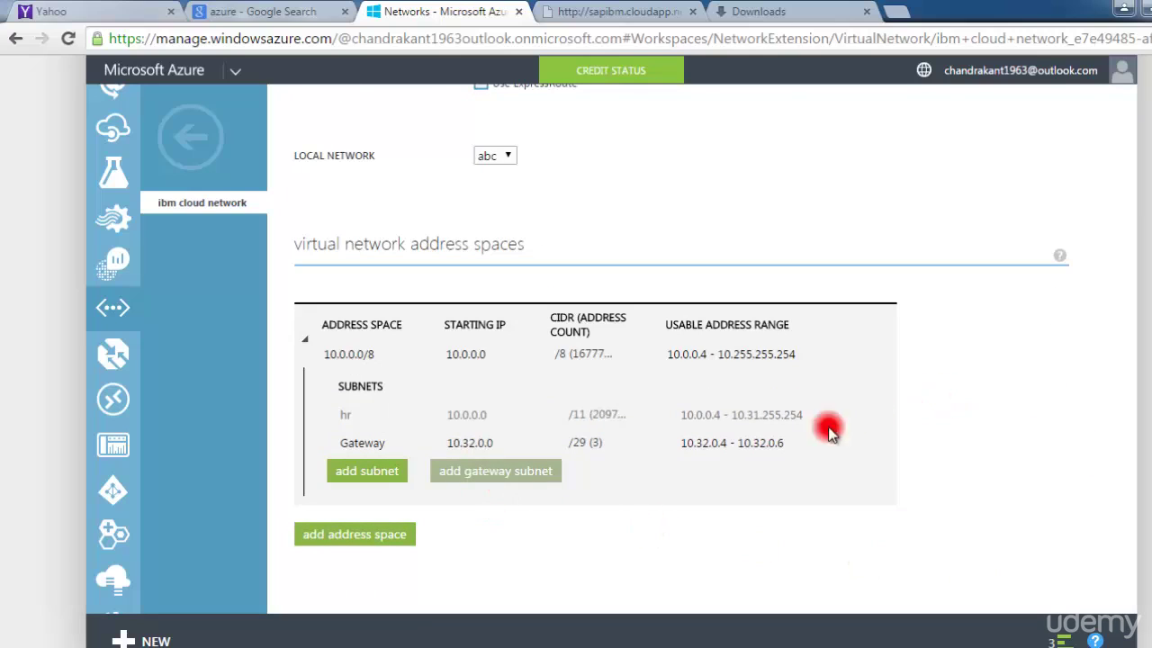
click(353, 438)
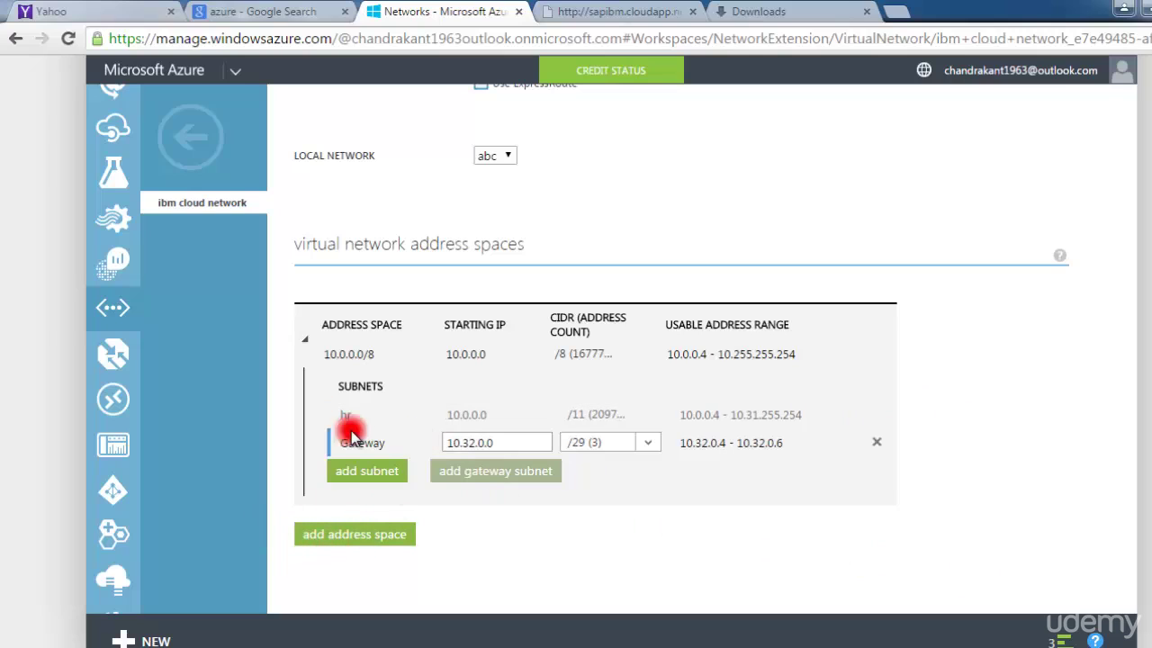
click(113, 309)
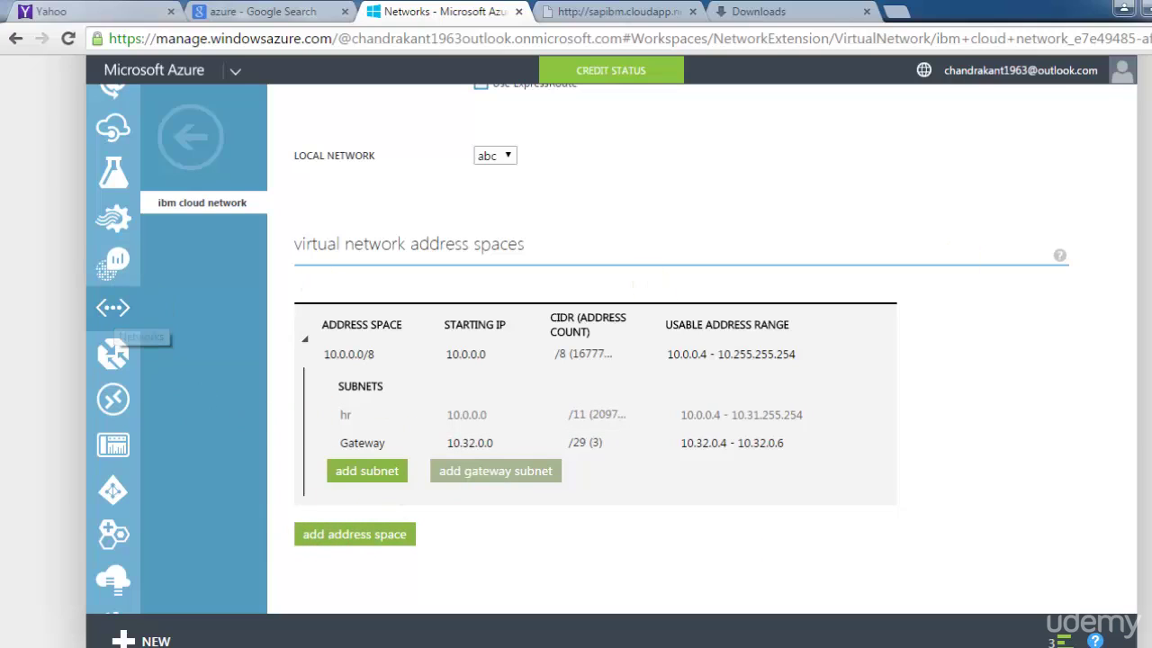
scroll(681, 360, up, 2)
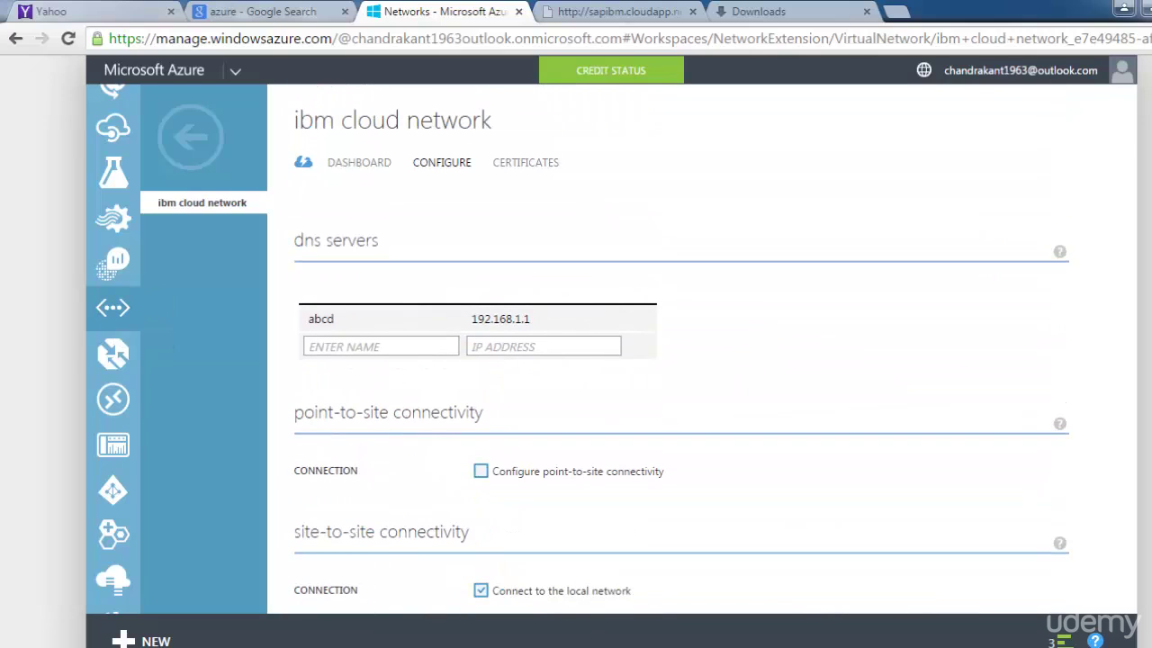
Look over the ibm cloud network's dashboard diagram, and check its configuration and certificates pages
click(358, 169)
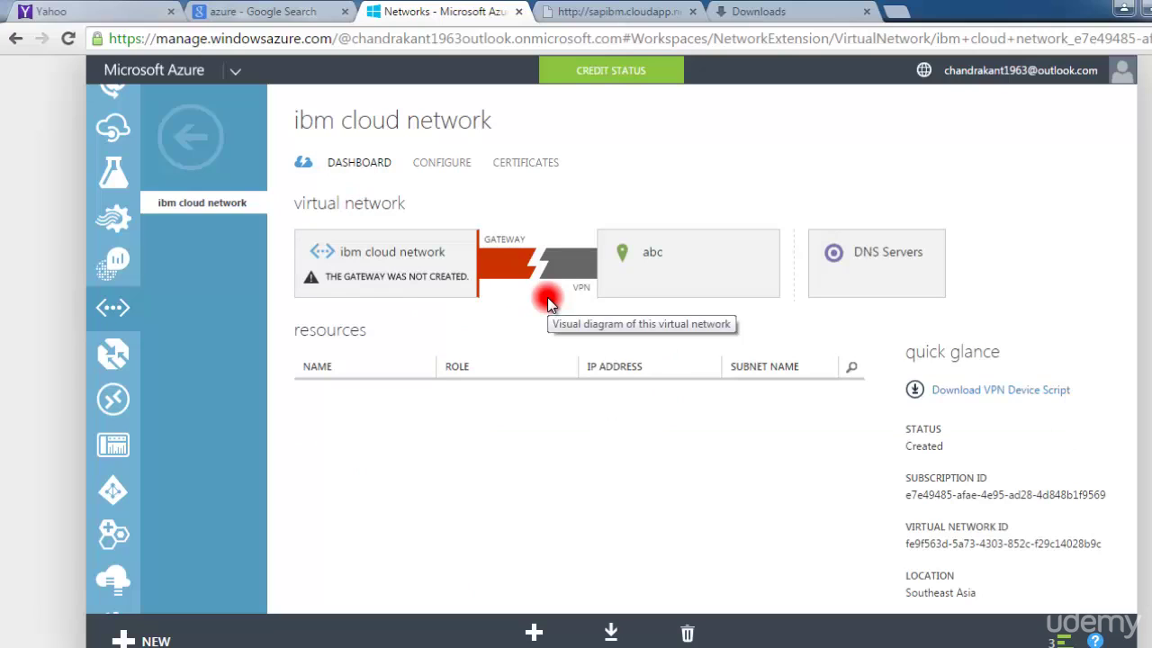
click(447, 162)
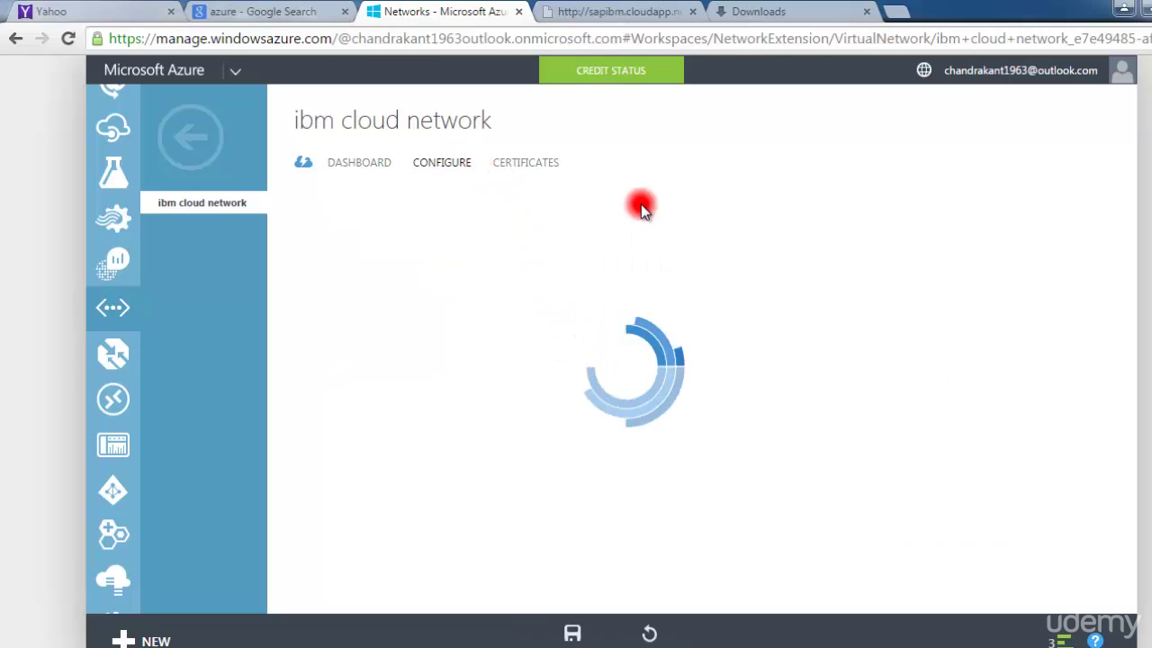
click(531, 165)
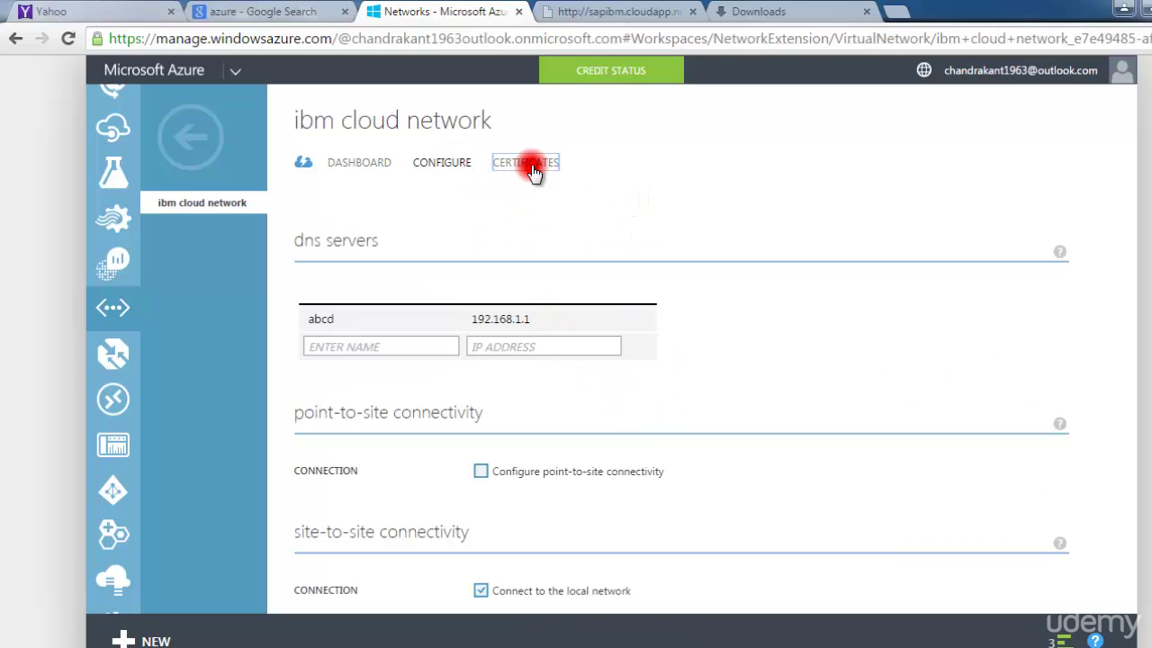
Create a gateway with dynamic routing for the ibm cloud network from its dashboard, and confirm the creation
click(355, 164)
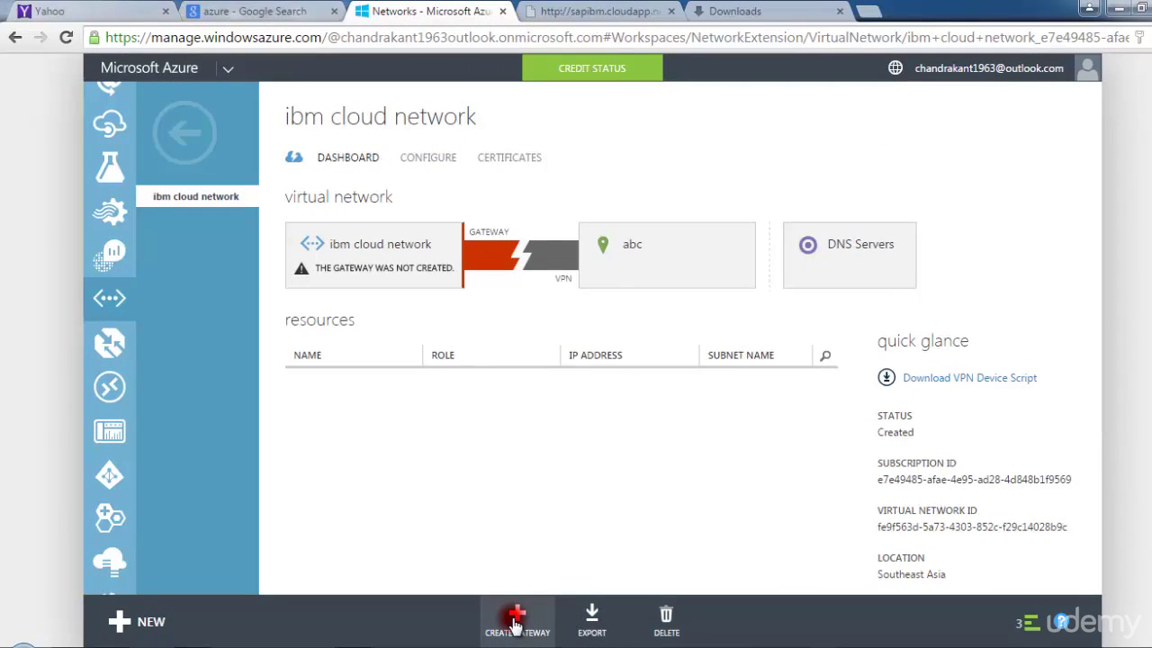
click(516, 619)
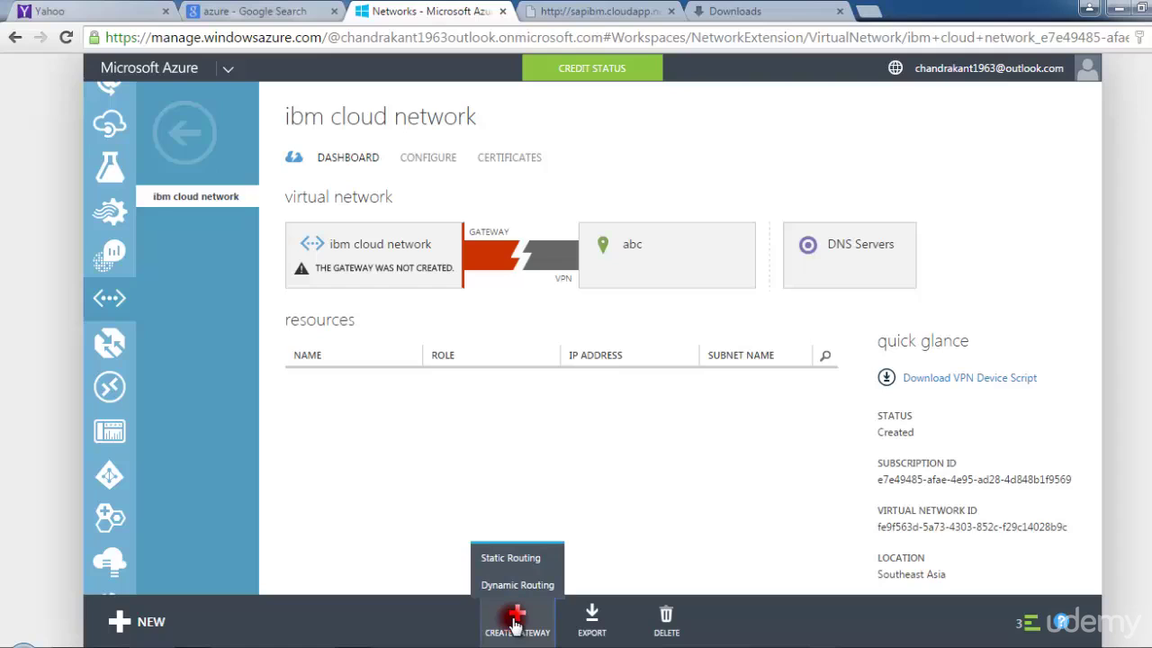
click(502, 586)
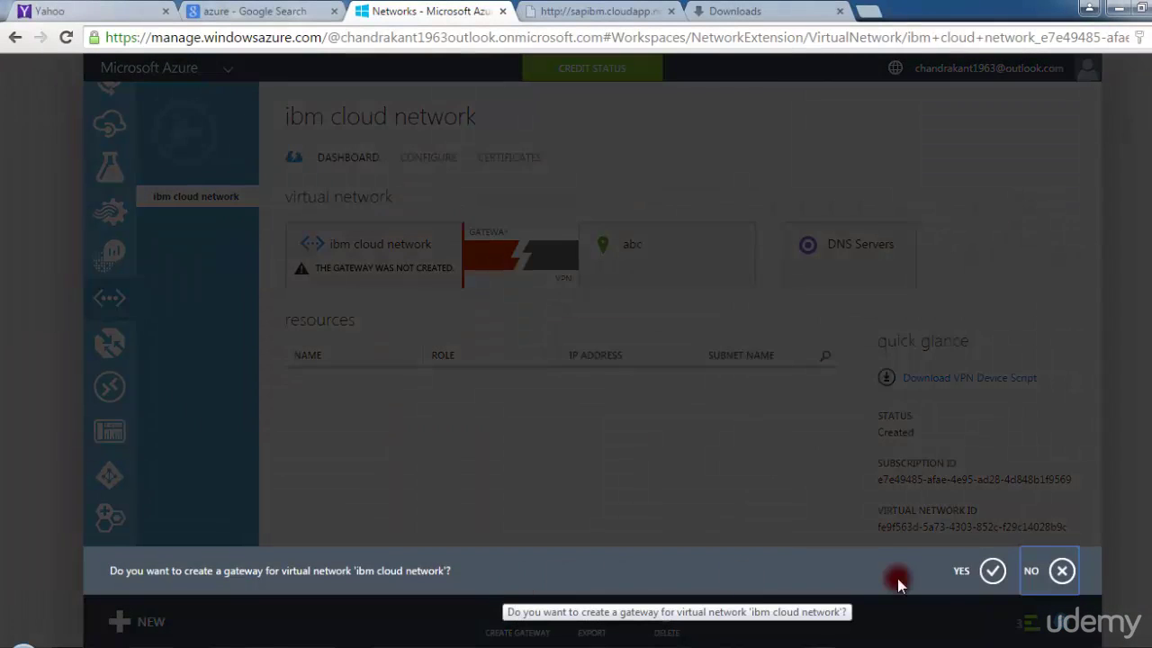
click(961, 573)
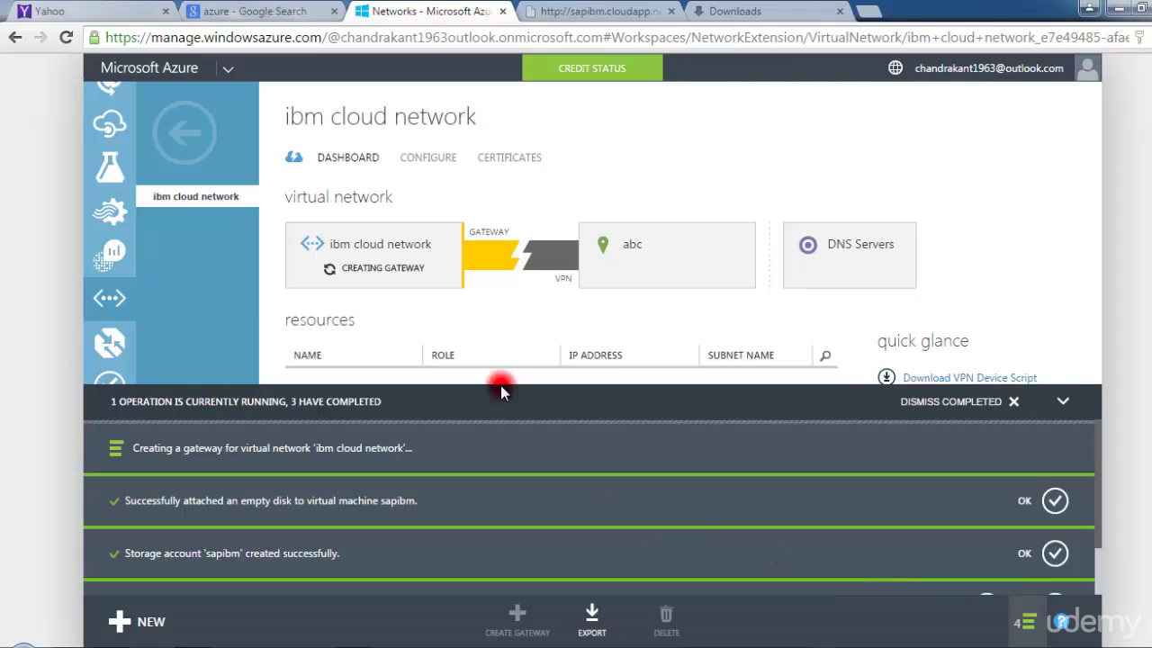
Recheck the network's DNS, connectivity and address space configuration while the gateway is being created
click(424, 160)
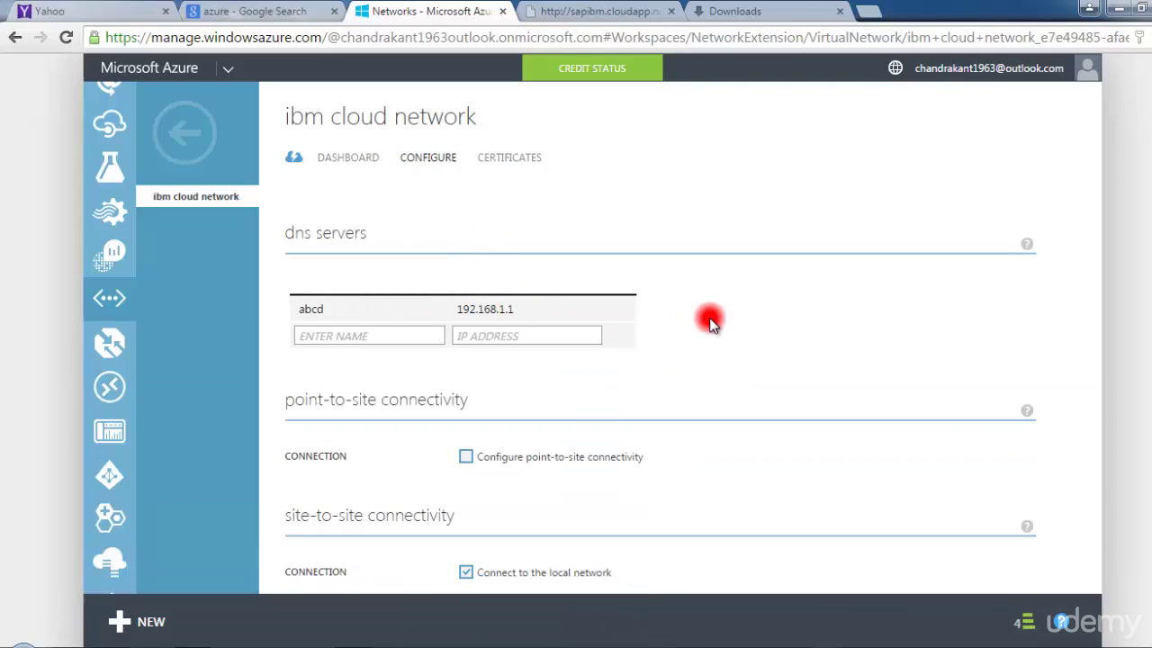
scroll(489, 470, down, 6)
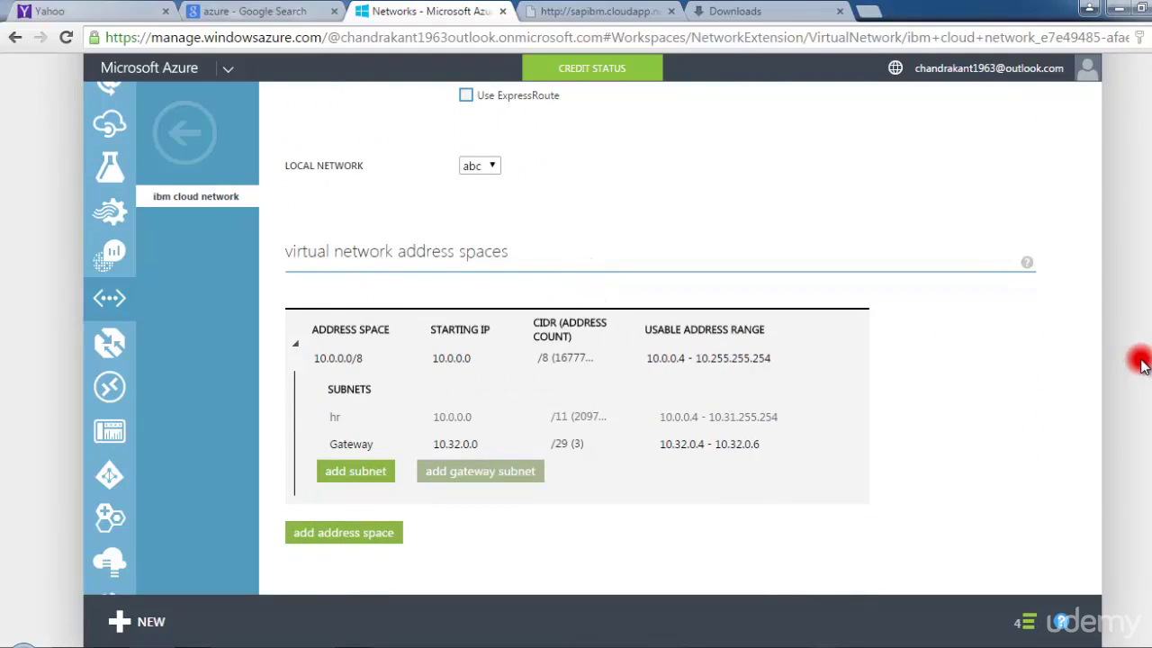
scroll(1129, 360, down, 1)
scroll(301, 275, up, 5)
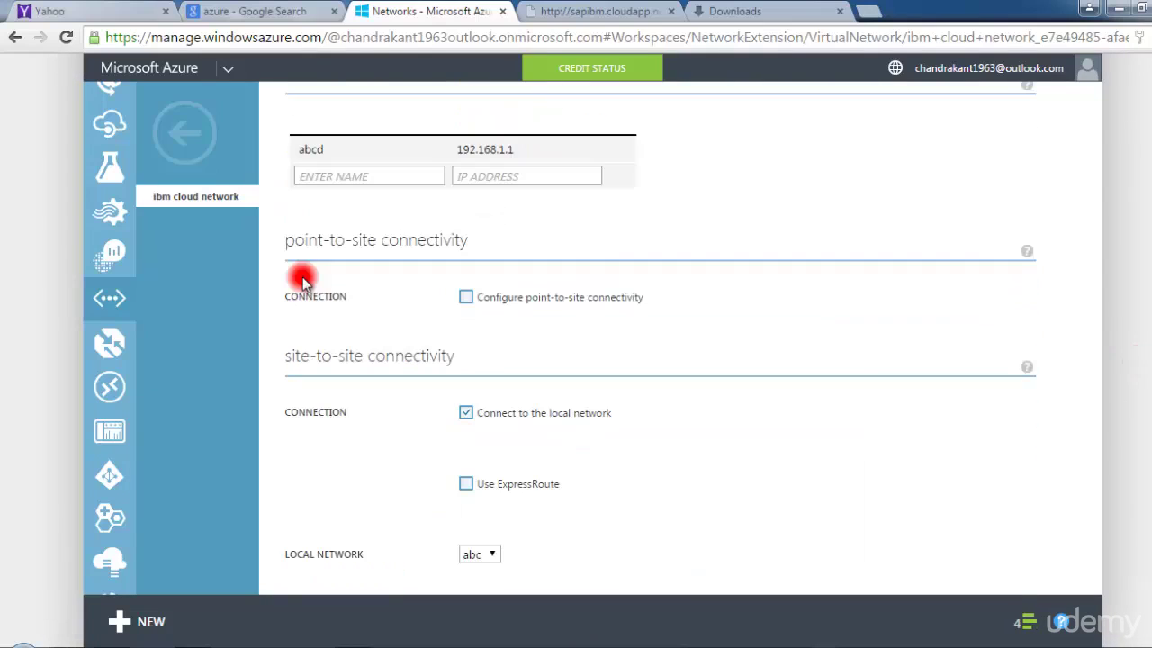
scroll(333, 162, up, 2)
Return to the network's dashboard and check the gateway creation progress in the diagram and the running operations list
click(333, 162)
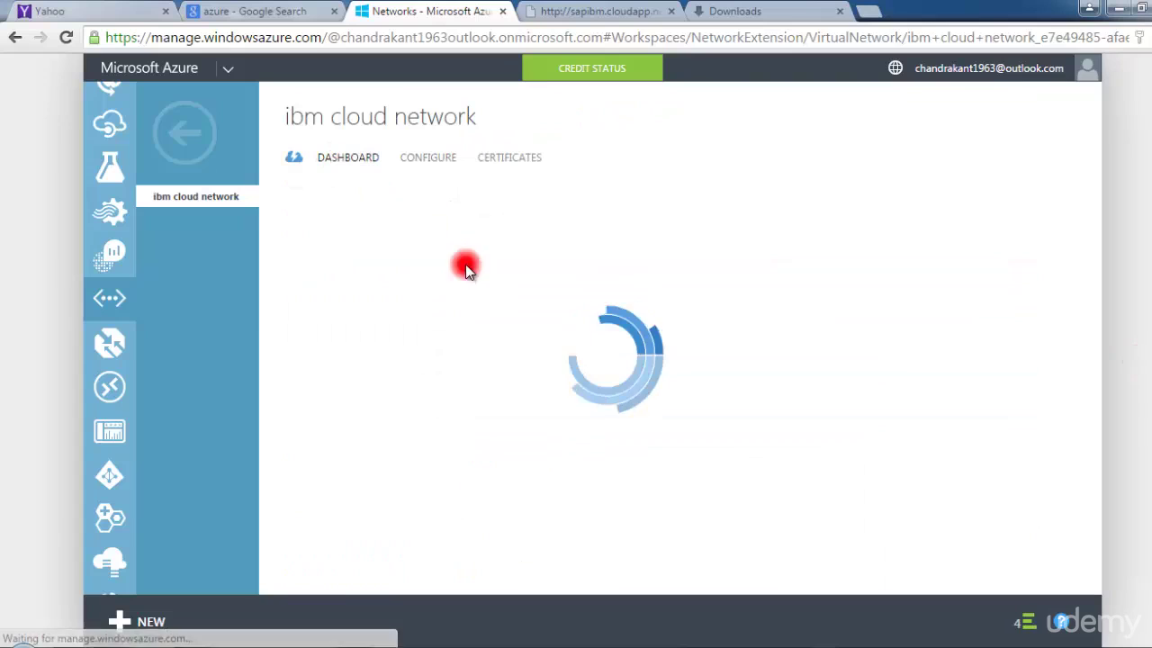
scroll(681, 342, down, 5)
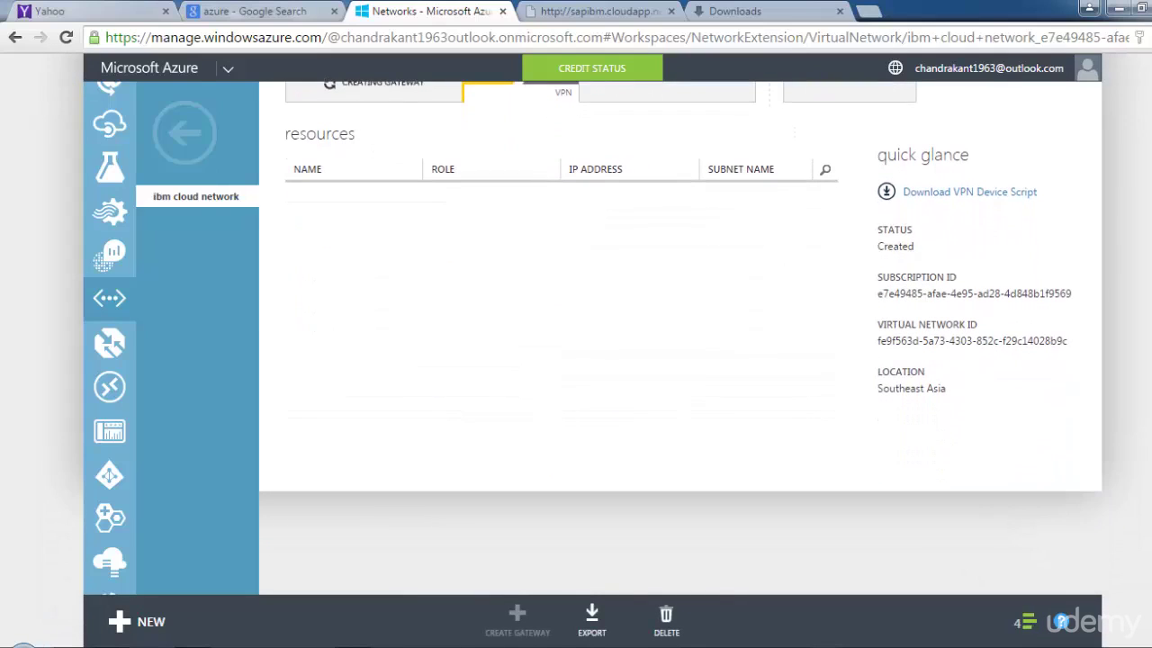
click(1025, 619)
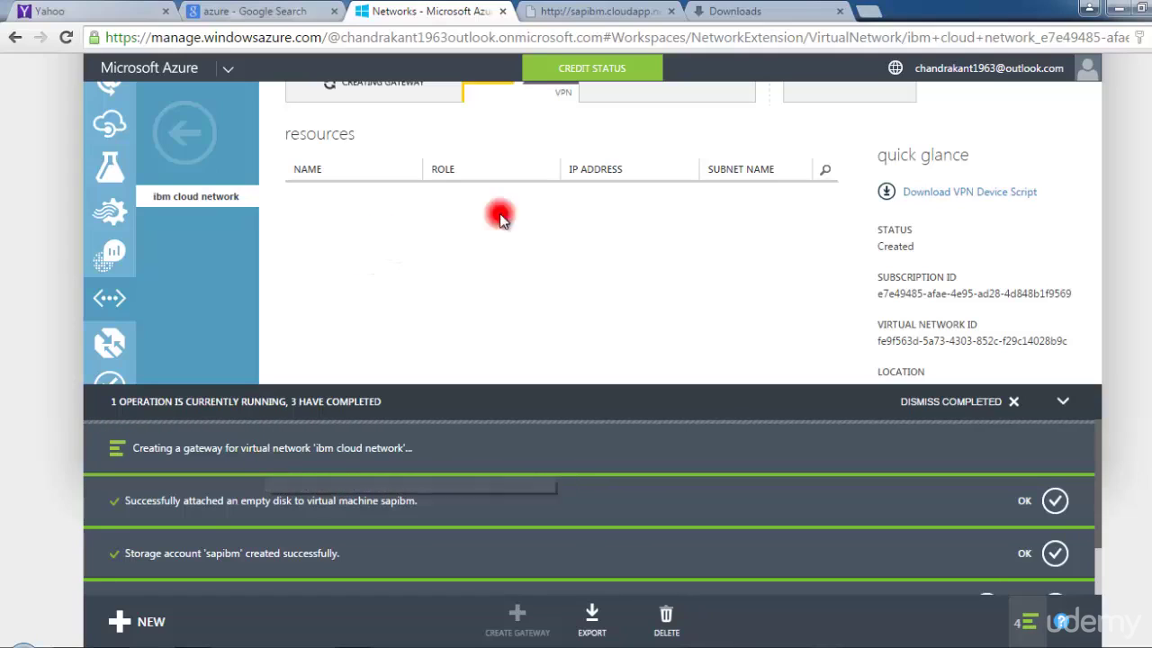
scroll(575, 225, up, 2)
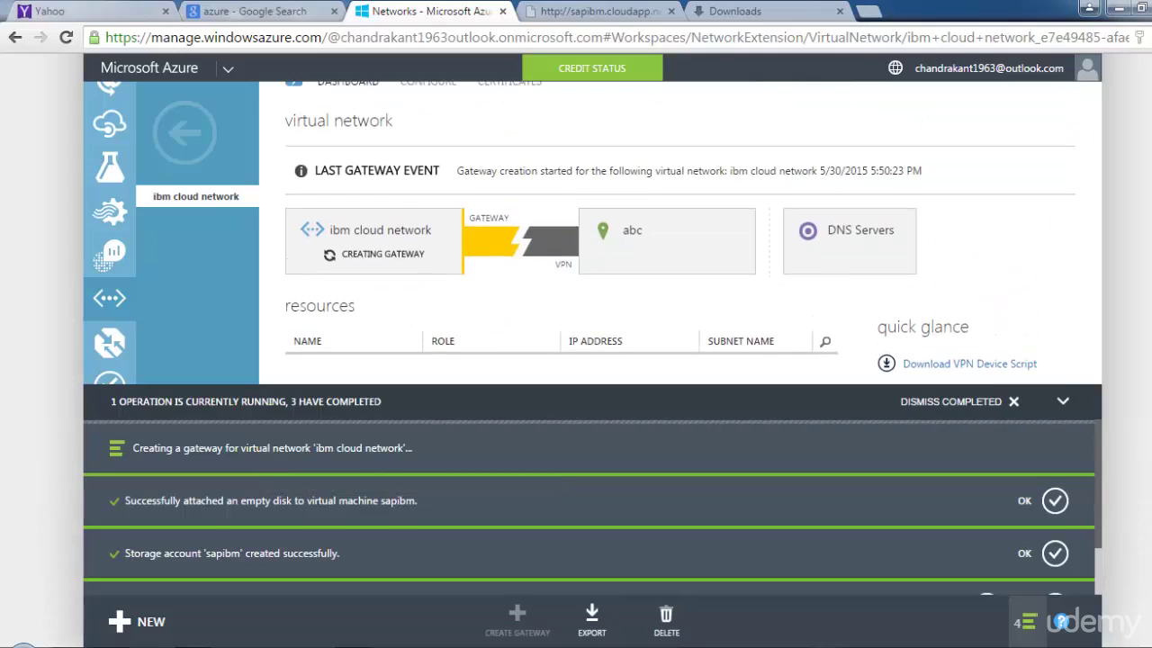